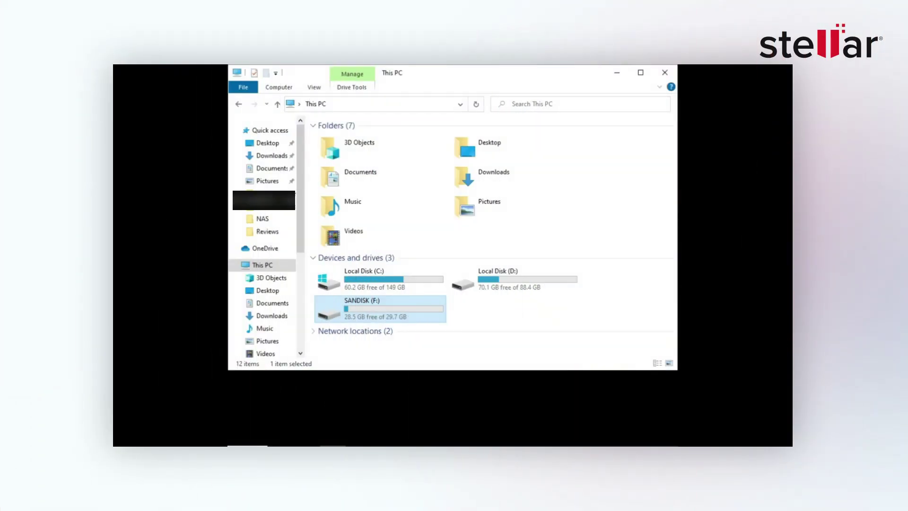
# Format SANDISK (F:) as NTFS in File Explorer, confirm the erase warning, and dismiss the scan report.
pyautogui.rightClick(435, 308)
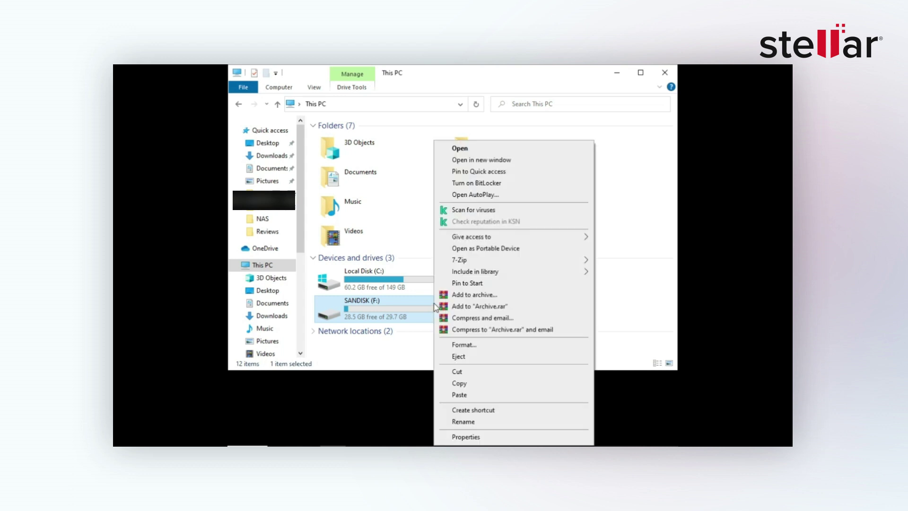
pyautogui.click(452, 347)
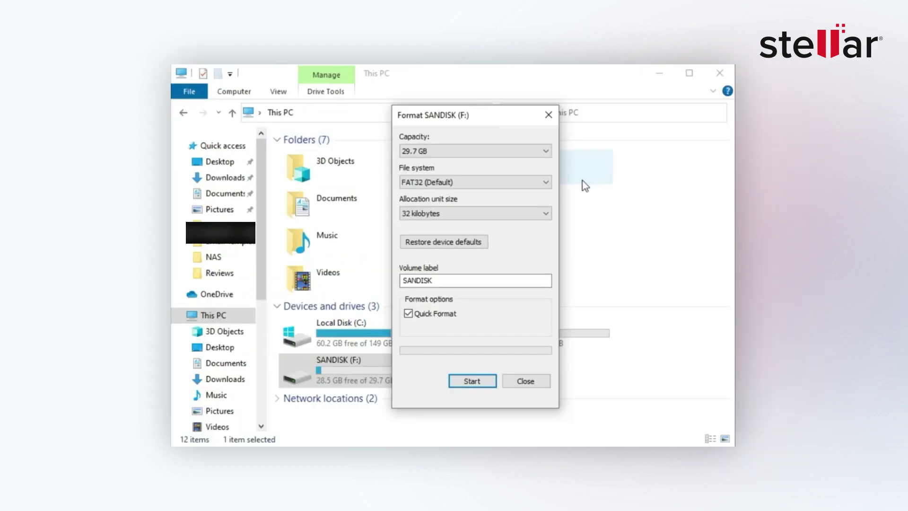
pyautogui.click(547, 184)
pyautogui.click(539, 191)
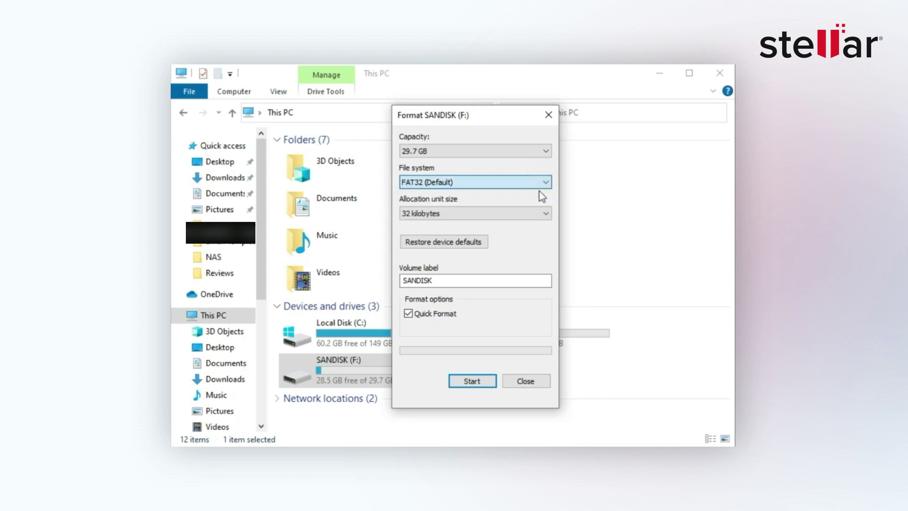
pyautogui.click(478, 381)
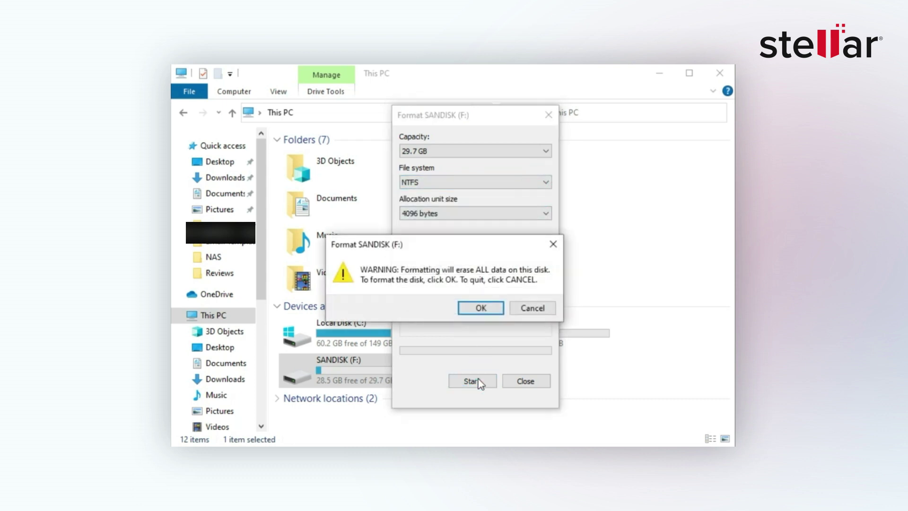
pyautogui.click(481, 308)
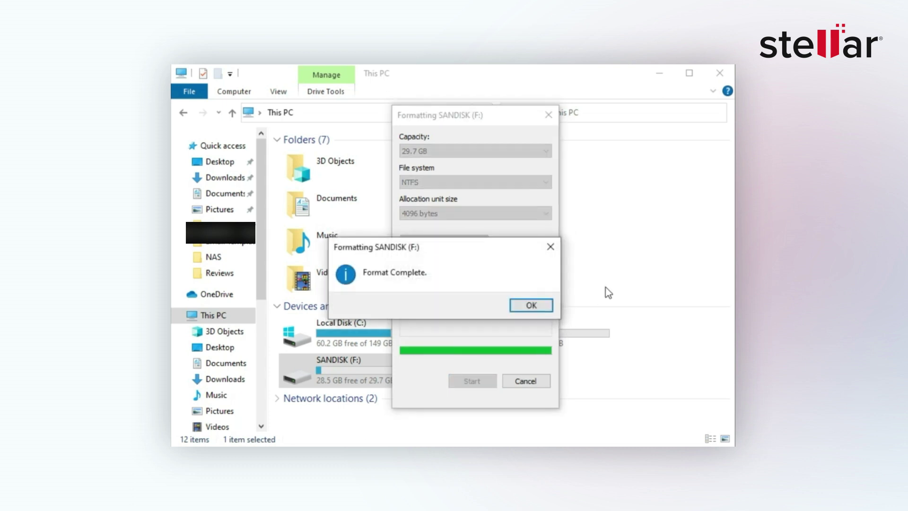
pyautogui.click(566, 336)
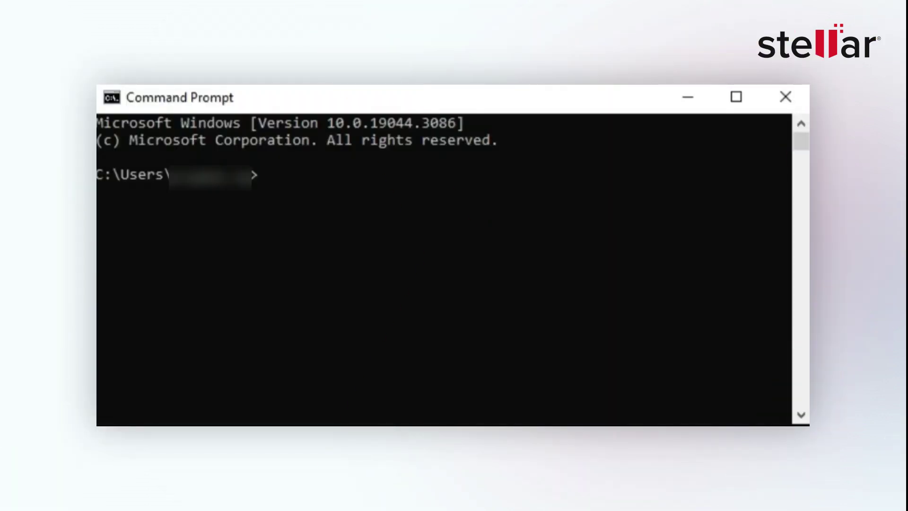
# Run 'format F: /fs:NTFS' in Command Prompt to format the card as NTFS.
pyautogui.write('format F: /fs:NTFS')
pyautogui.press('Return')
pyautogui.press('Return')
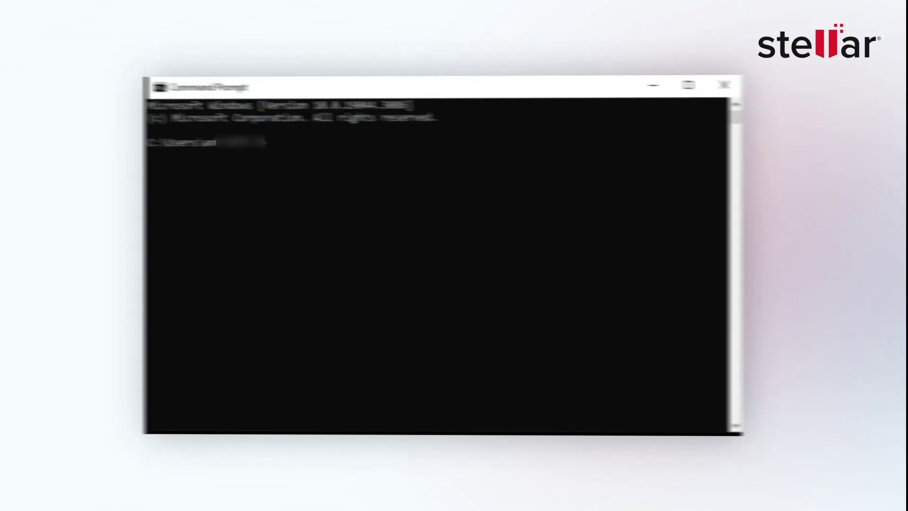
# Start DiskPart and list all disks on the computer.
pyautogui.write('diskpart')
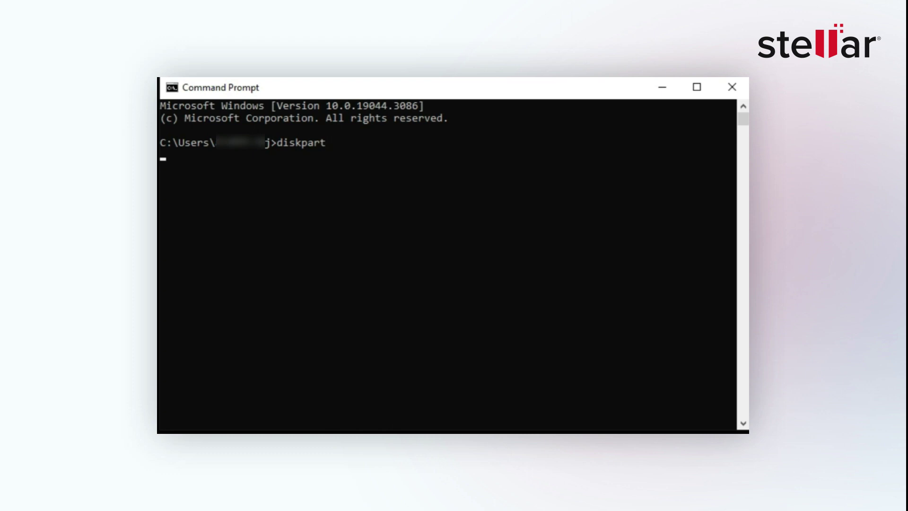
pyautogui.press('Return')
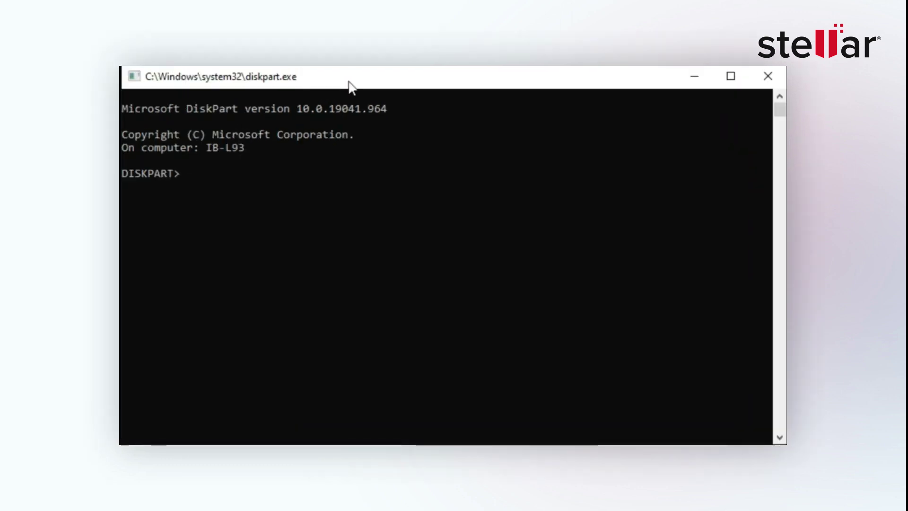
pyautogui.write('list disk')
pyautogui.press('Return')
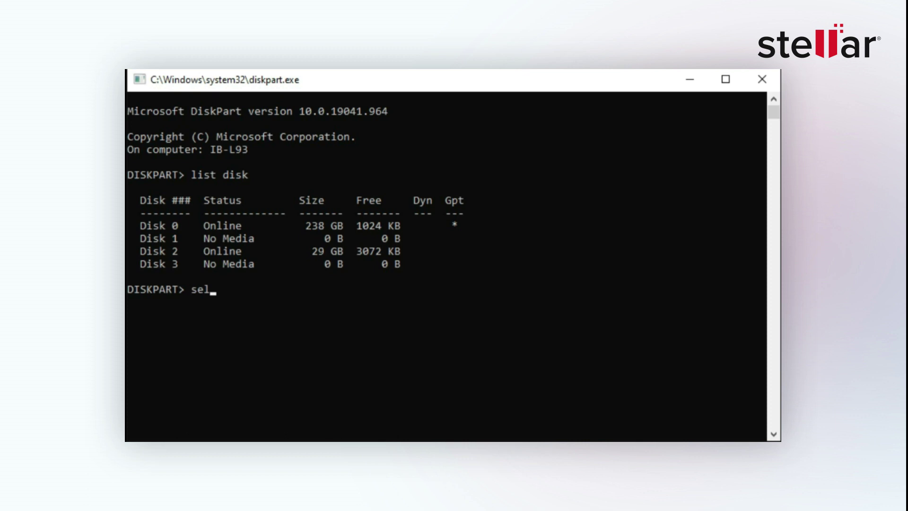
# Select disk 2, the 29 GB card, and clean it.
pyautogui.write('select disk 2')
pyautogui.press('Return')
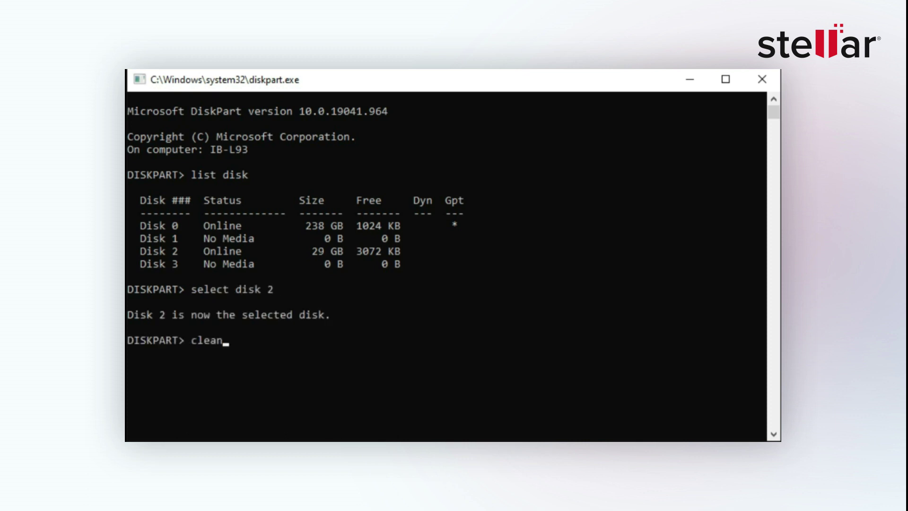
pyautogui.write('clean')
pyautogui.press('Return')
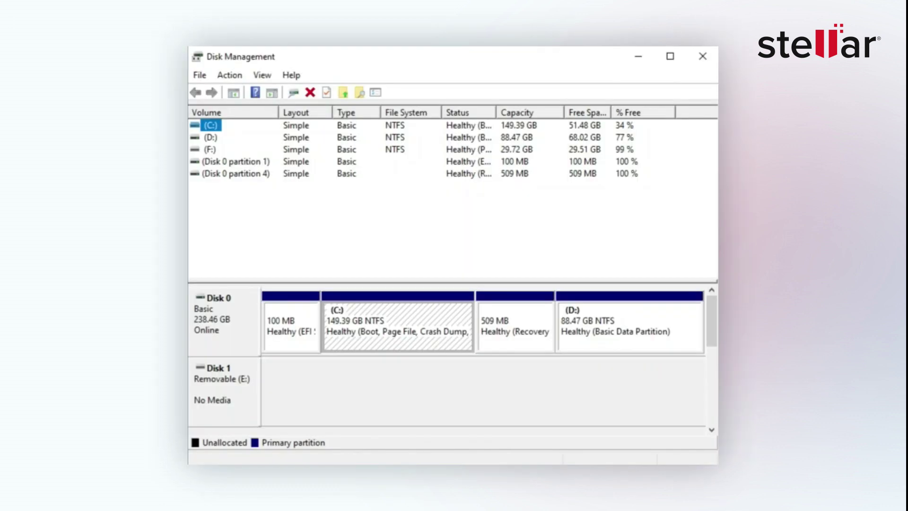
# Format the F: volume in Disk Management, keeping NTFS, and confirm the data-erase warning.
pyautogui.click(209, 149)
pyautogui.rightClick(211, 149)
pyautogui.click(253, 225)
pyautogui.click(495, 231)
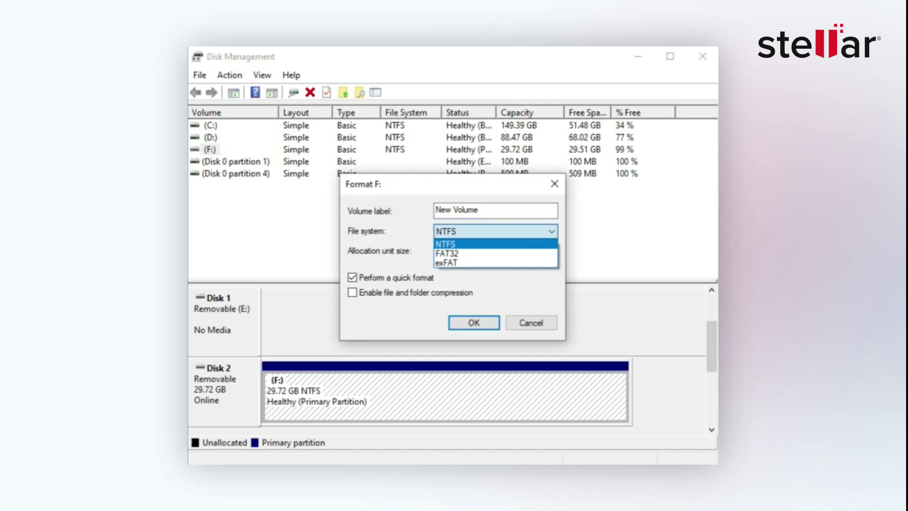
pyautogui.press('Escape')
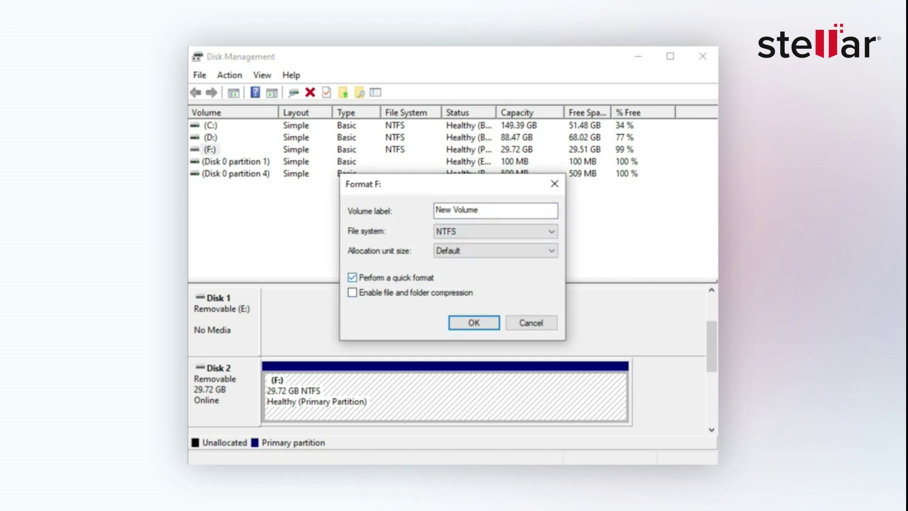
pyautogui.press('Return')
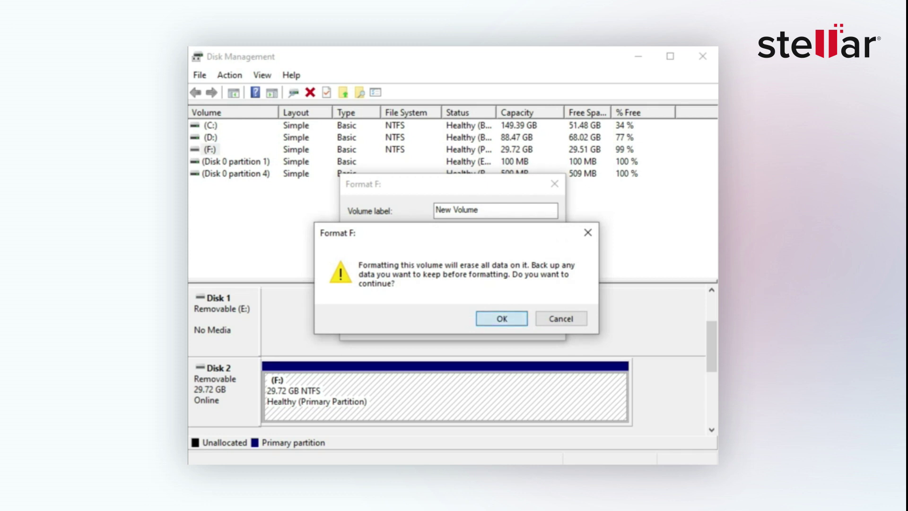
pyautogui.press('Return')
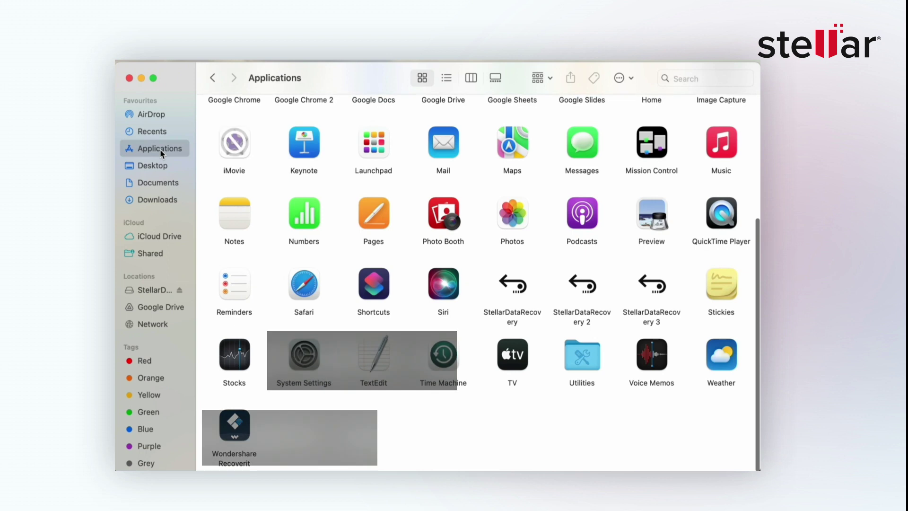
# Launch Disk Utility from Finder's Applications > Utilities folder.
pyautogui.doubleClick(591, 359)
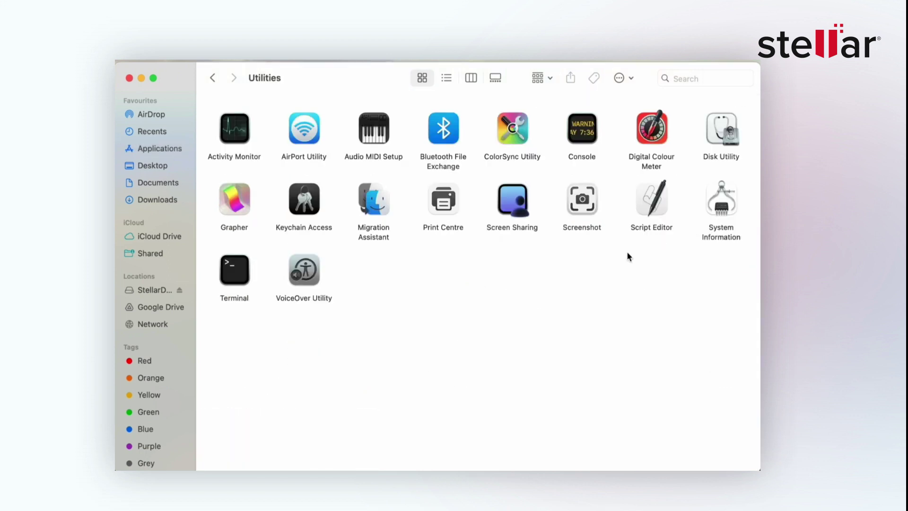
pyautogui.doubleClick(720, 132)
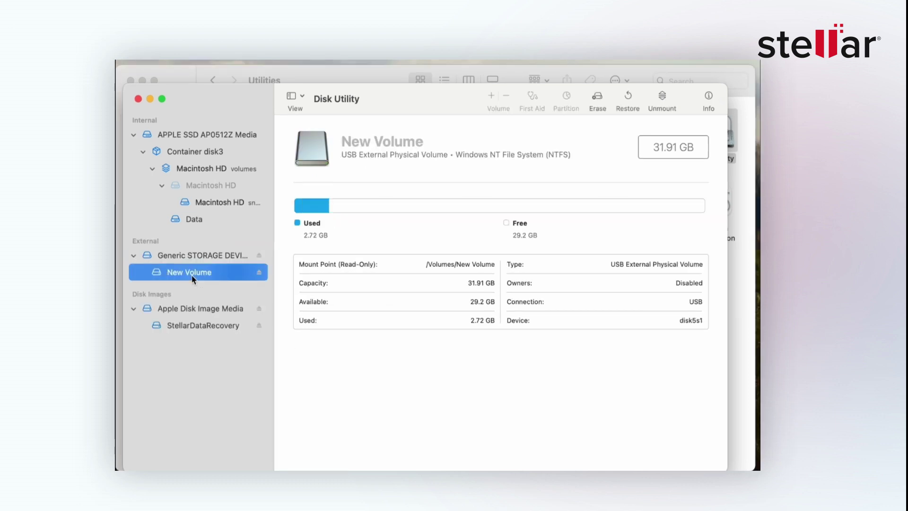
# Erase New Volume with ExFAT format and decline the Google Photos import prompt.
pyautogui.click(600, 107)
pyautogui.click(515, 300)
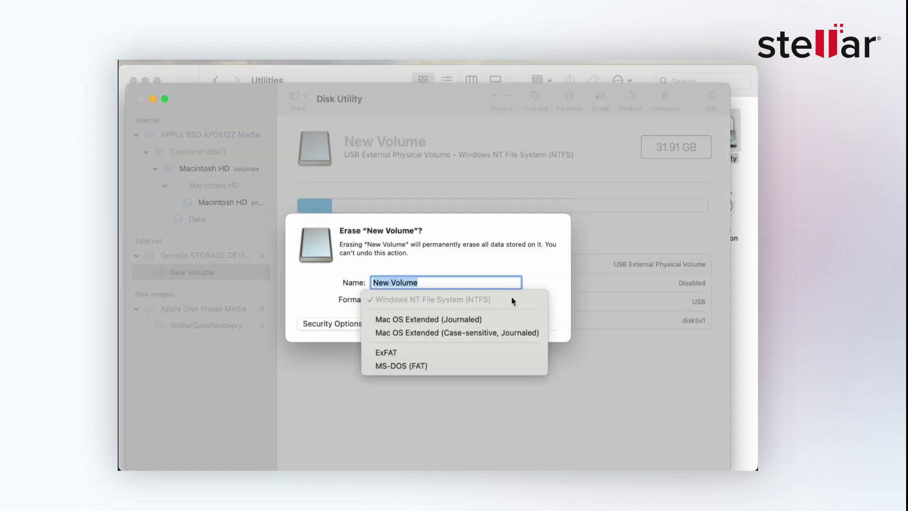
pyautogui.click(564, 289)
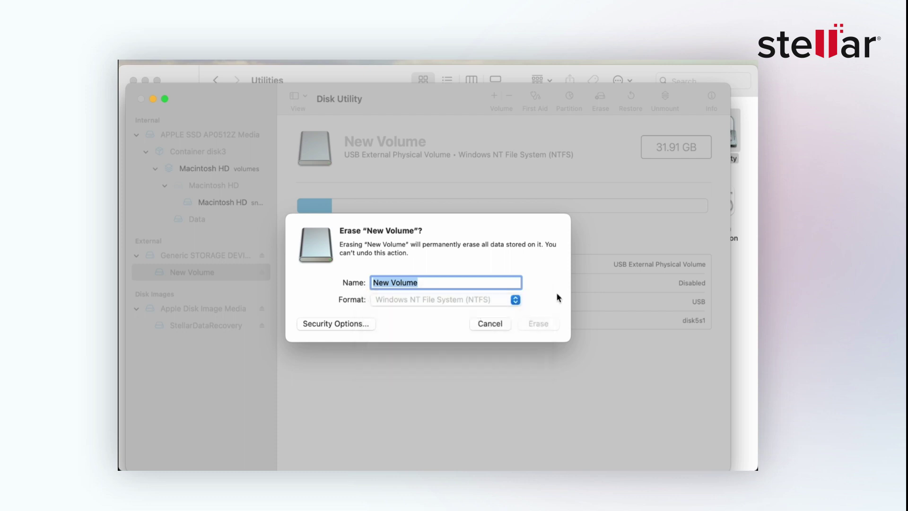
pyautogui.click(464, 300)
pyautogui.click(432, 350)
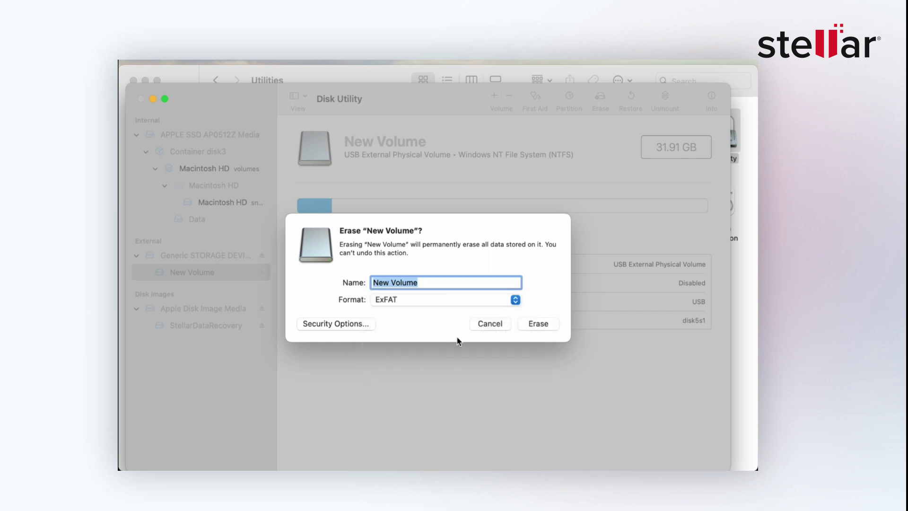
pyautogui.click(539, 324)
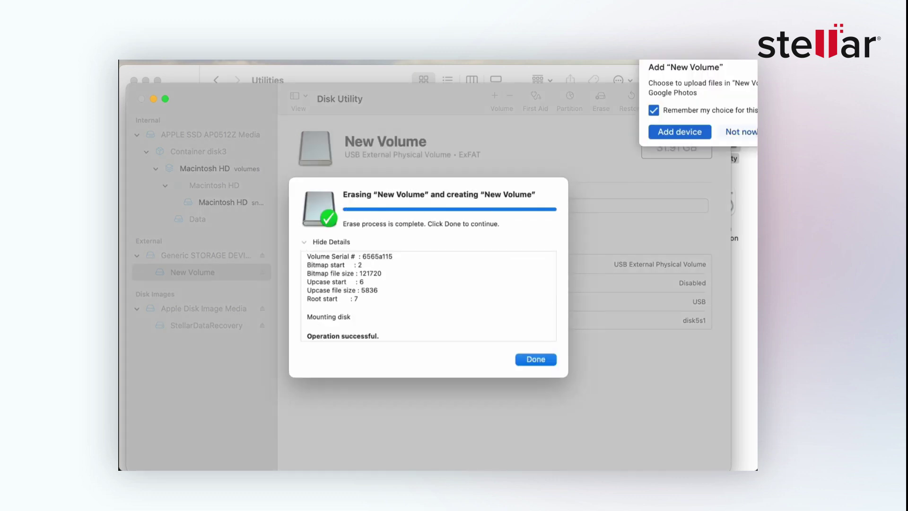
pyautogui.click(746, 133)
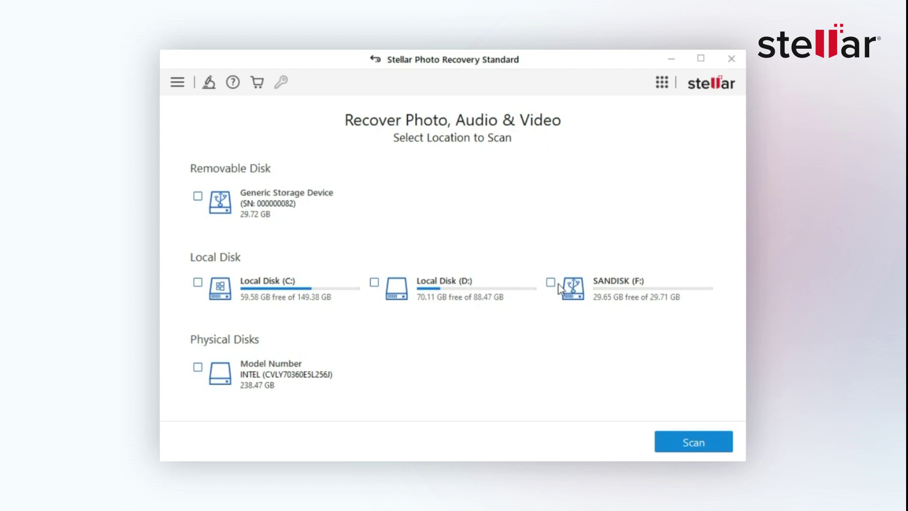
# Deep-scan SANDISK (F:) and acknowledge the scan-completed message.
pyautogui.click(550, 281)
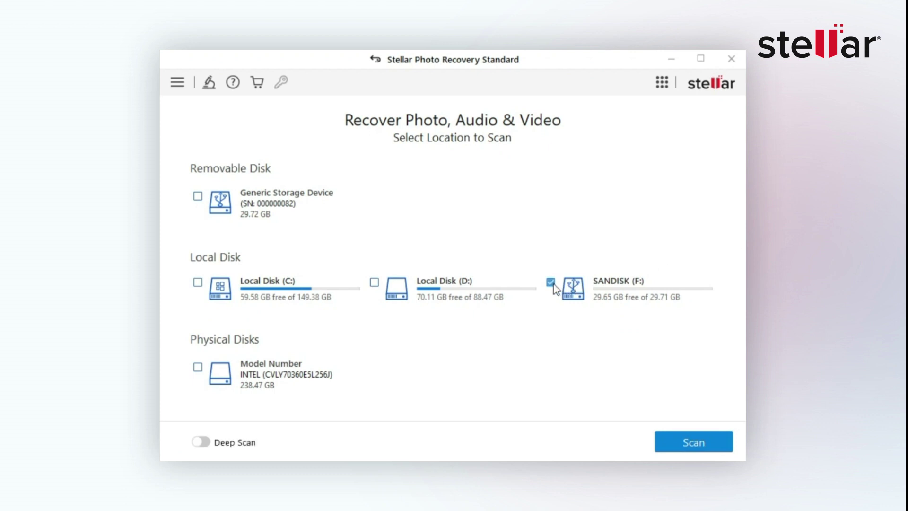
pyautogui.click(202, 446)
pyautogui.click(687, 445)
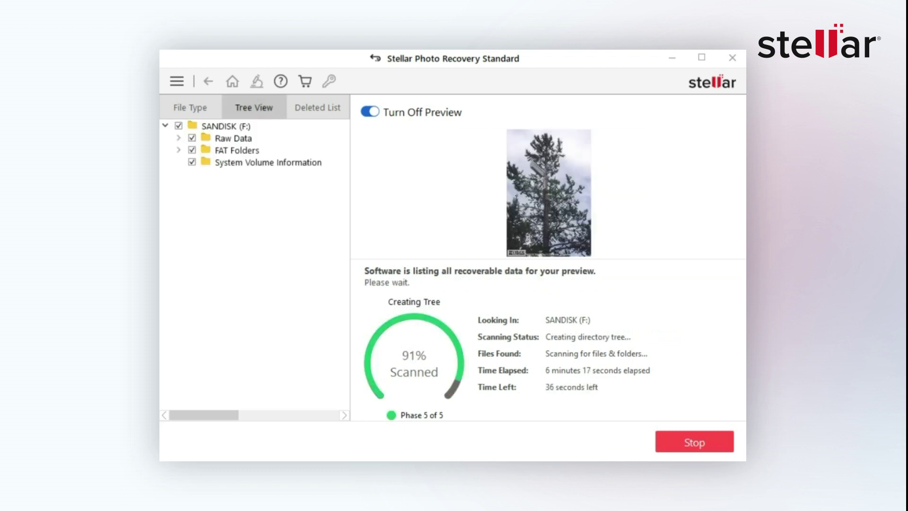
pyautogui.click(587, 324)
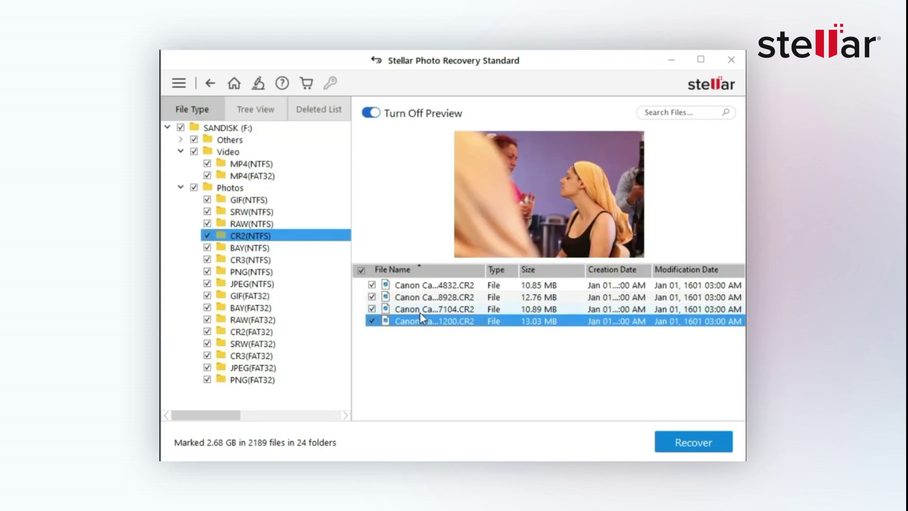
# Preview the found CR2 photos, checking the first and third ones.
pyautogui.click(420, 311)
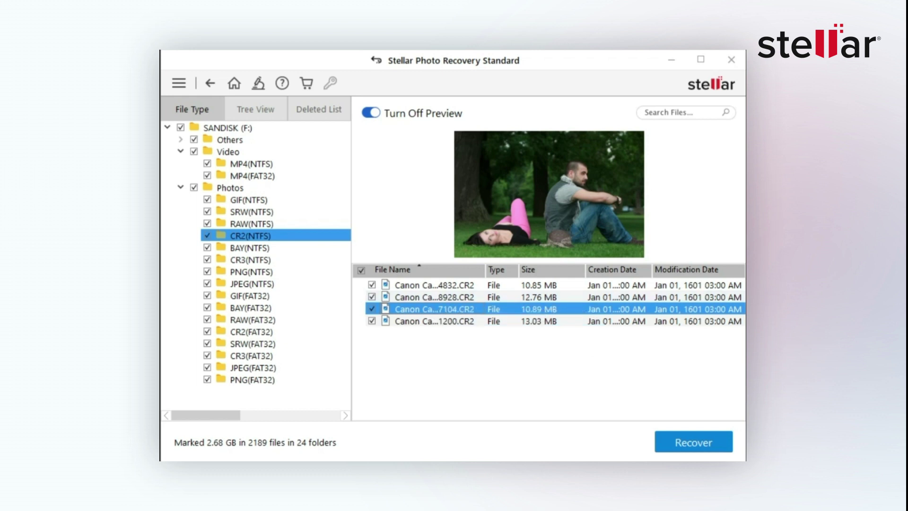
pyautogui.click(531, 285)
pyautogui.click(532, 310)
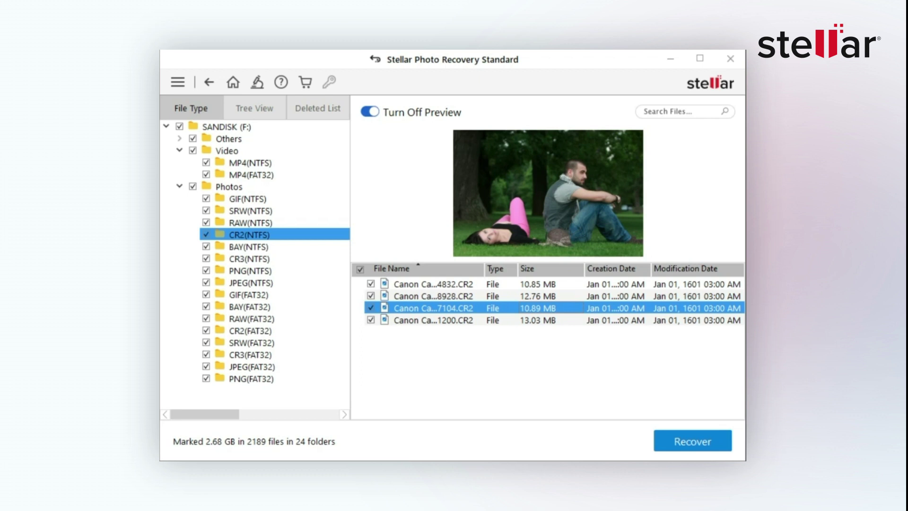
# Recover the one marked photo, choosing Pictures > Recovered as the save folder.
pyautogui.click(696, 435)
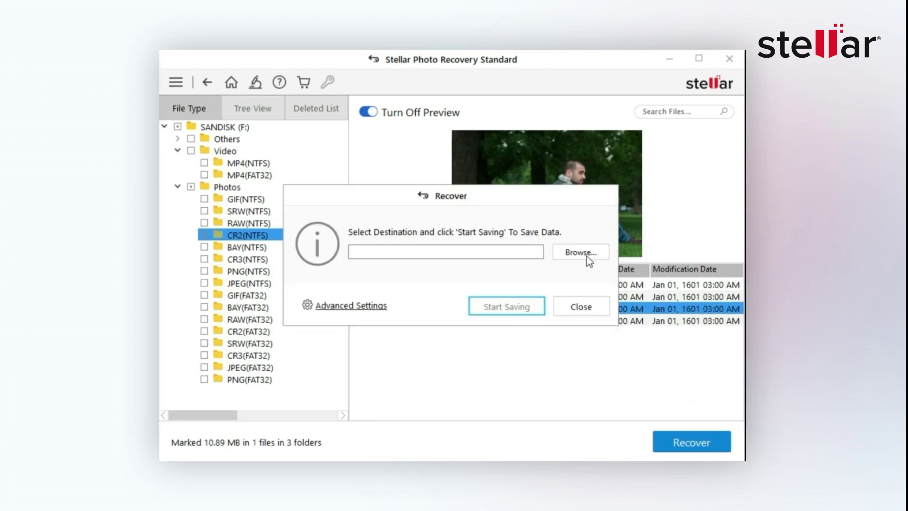
pyautogui.click(588, 252)
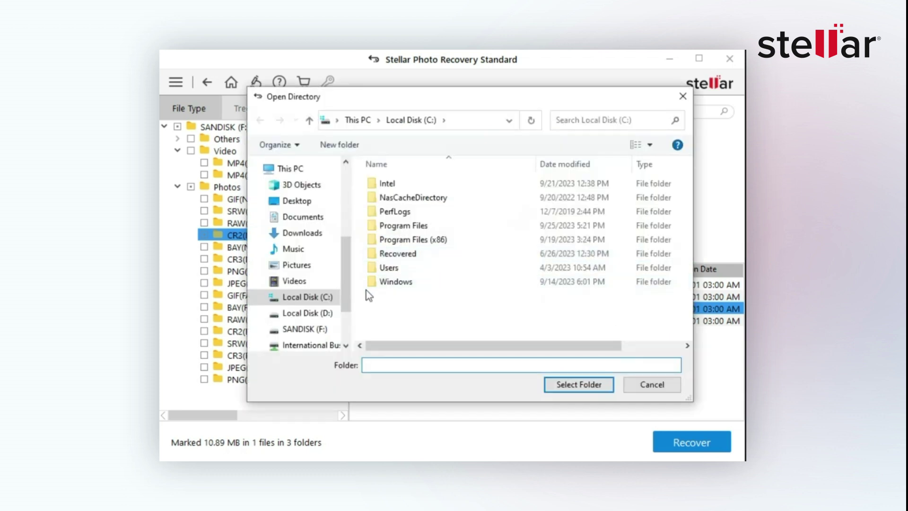
pyautogui.click(297, 264)
pyautogui.doubleClick(553, 220)
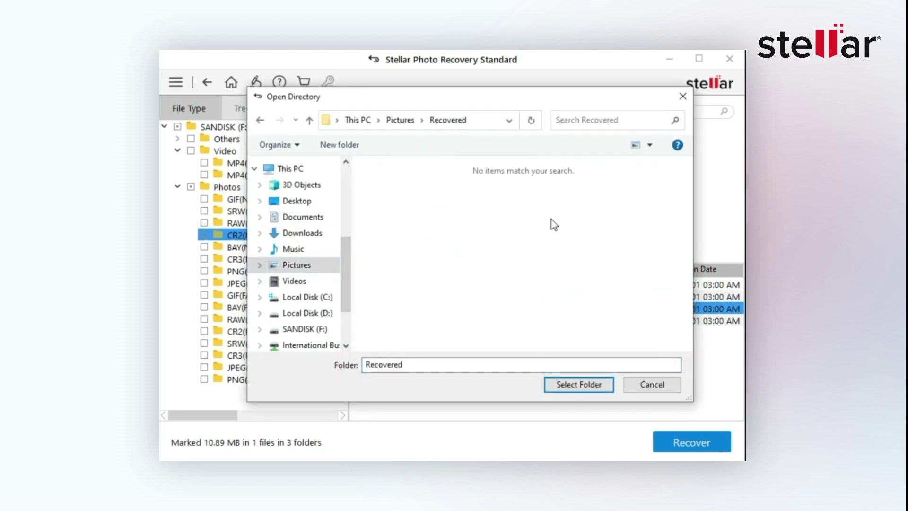
pyautogui.click(573, 386)
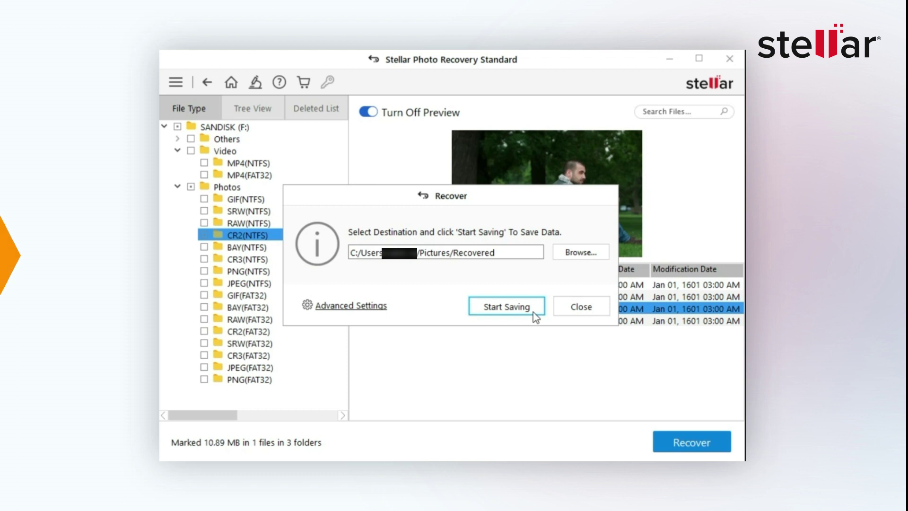